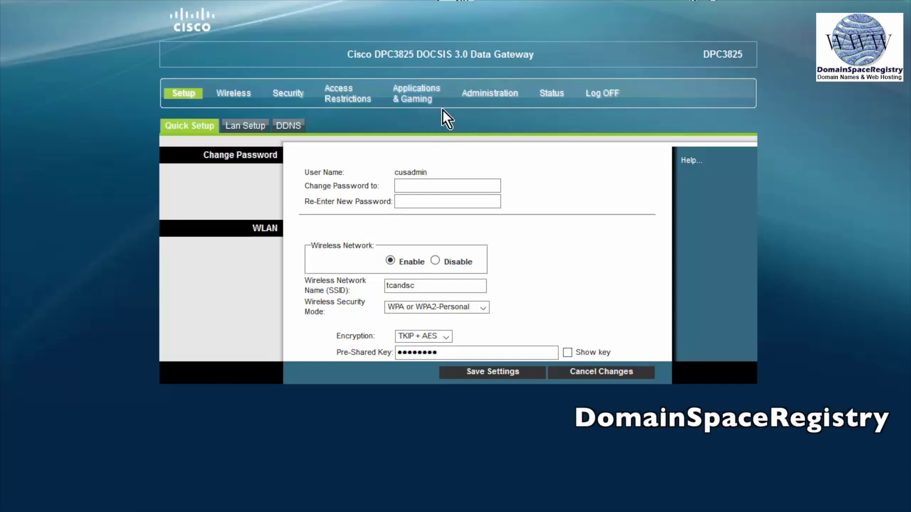
# Open the router's Port Range Forwarding settings and set the first rule's external start and end ports to 80
pyautogui.click(409, 96)
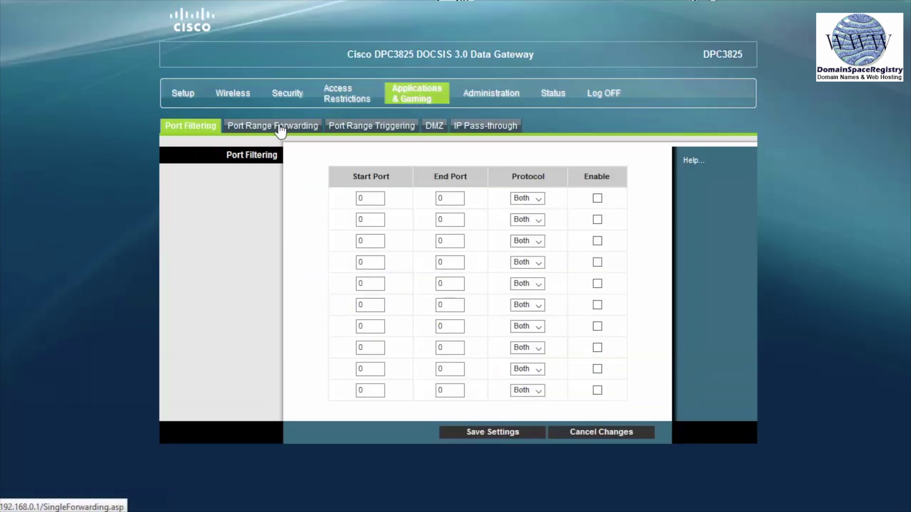
pyautogui.click(281, 287)
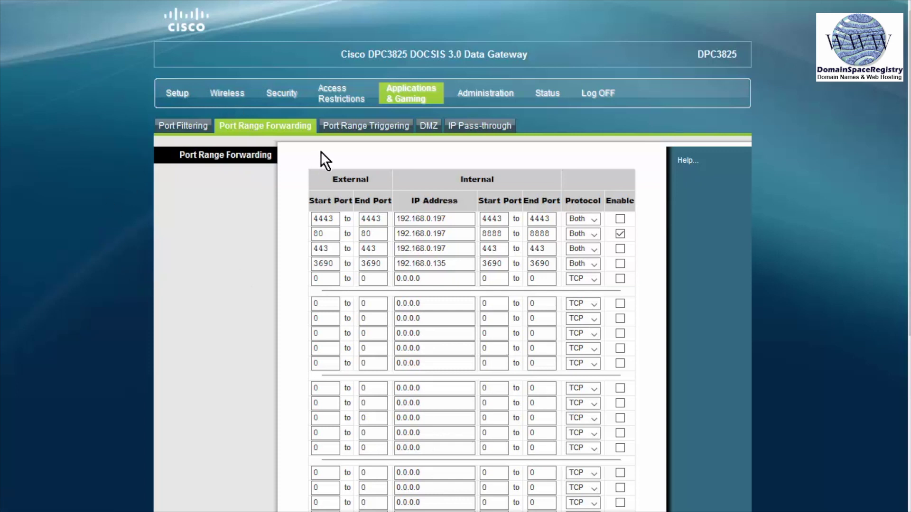
pyautogui.doubleClick(322, 219)
pyautogui.write('80')
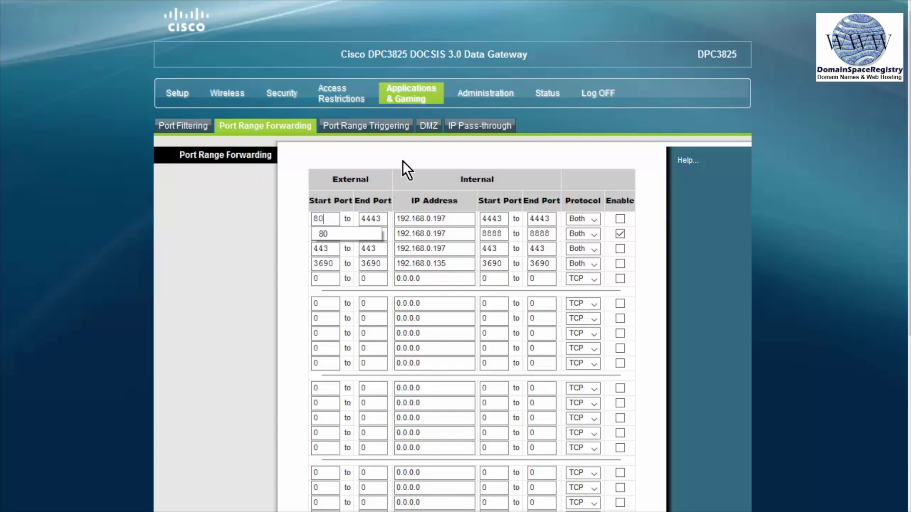
pyautogui.press('Escape')
pyautogui.press('Tab')
pyautogui.write('80')
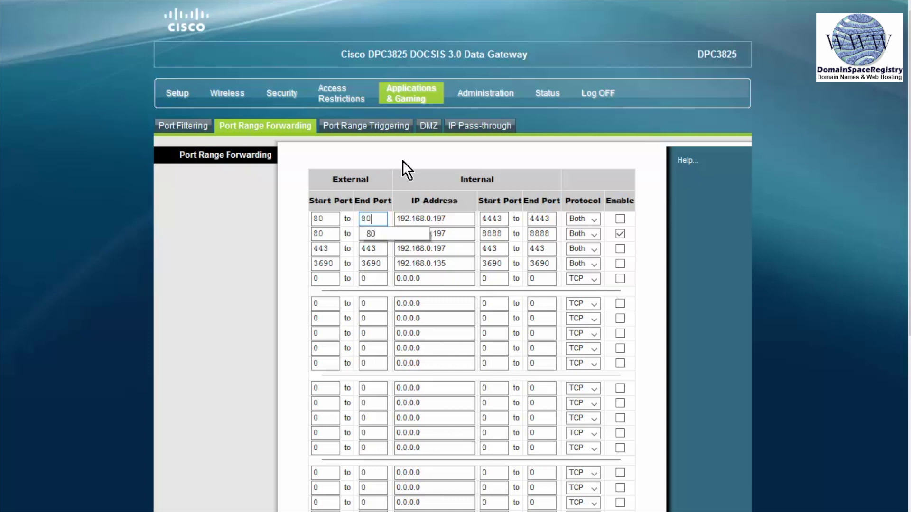
pyautogui.press('Escape')
pyautogui.press('Tab')
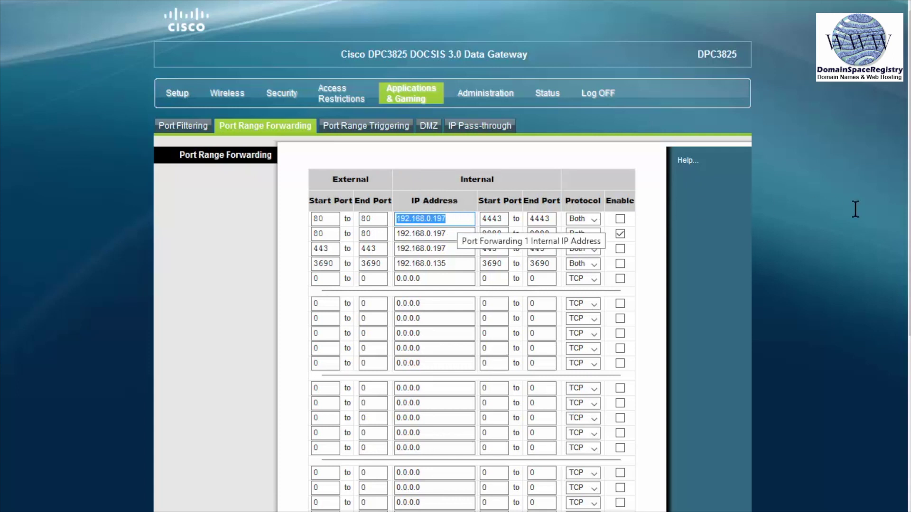
# Set the first forwarding rule's internal start and end ports to 81 and enable the rule
pyautogui.press('Tab')
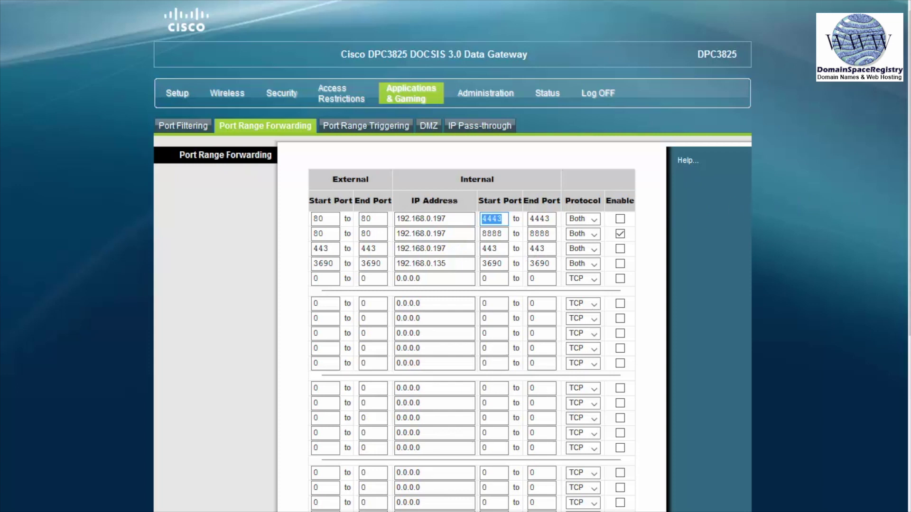
pyautogui.write('81')
pyautogui.press('Tab')
pyautogui.write('81')
pyautogui.press('Tab')
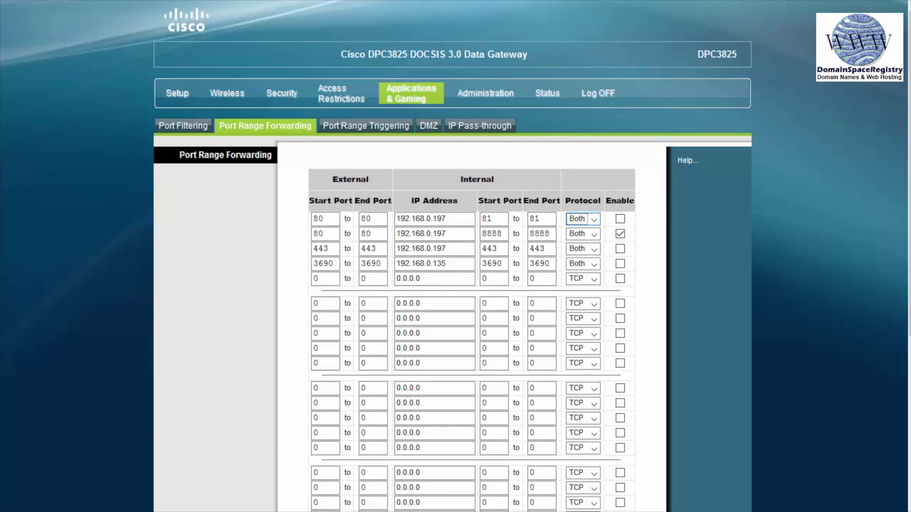
pyautogui.click(620, 219)
# Switch to the Windows Control Panel and open the list of network adapter connections
pyautogui.hotkey('alt', 'Tab')
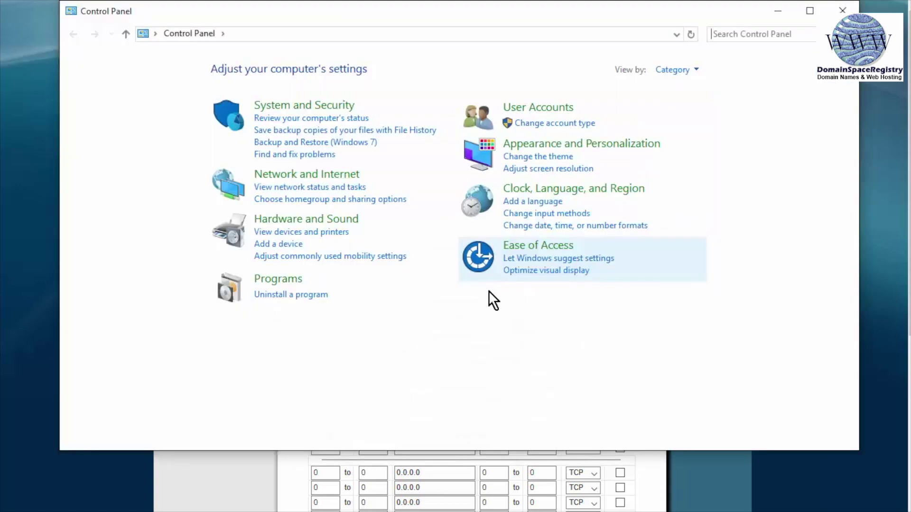
pyautogui.click(337, 178)
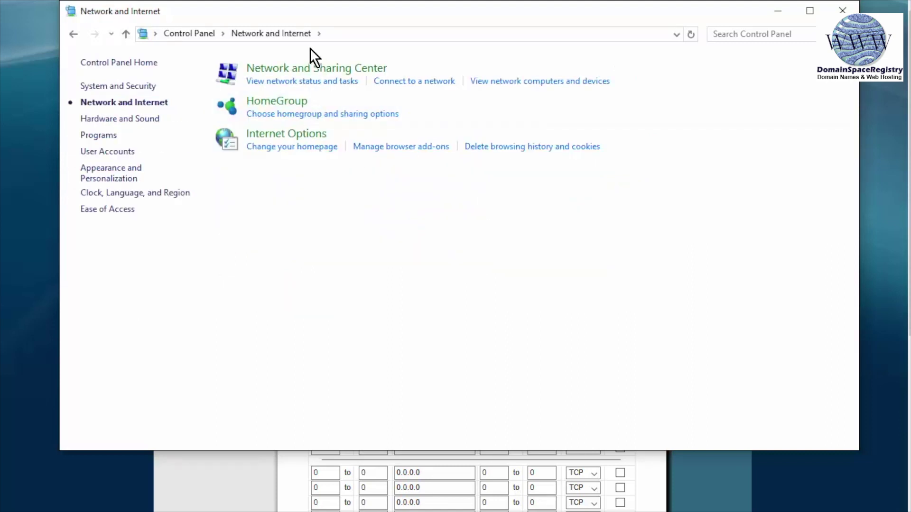
pyautogui.click(295, 71)
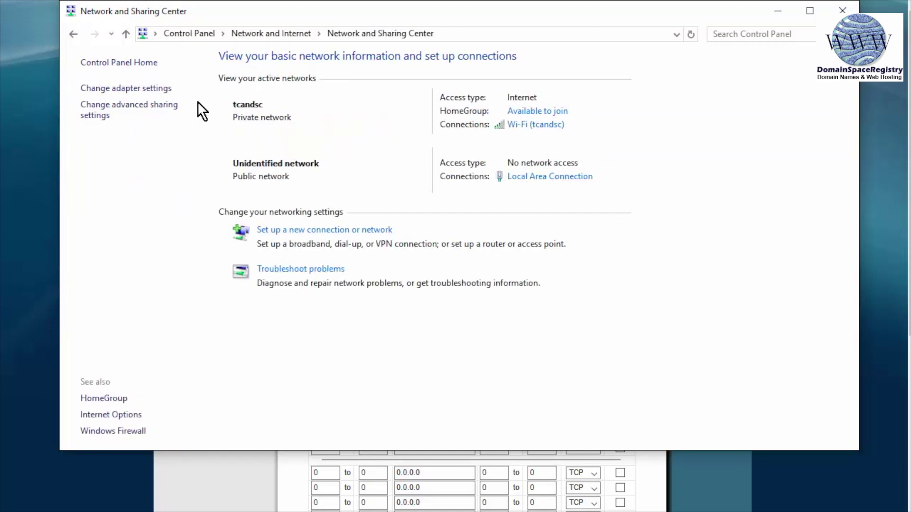
pyautogui.click(138, 89)
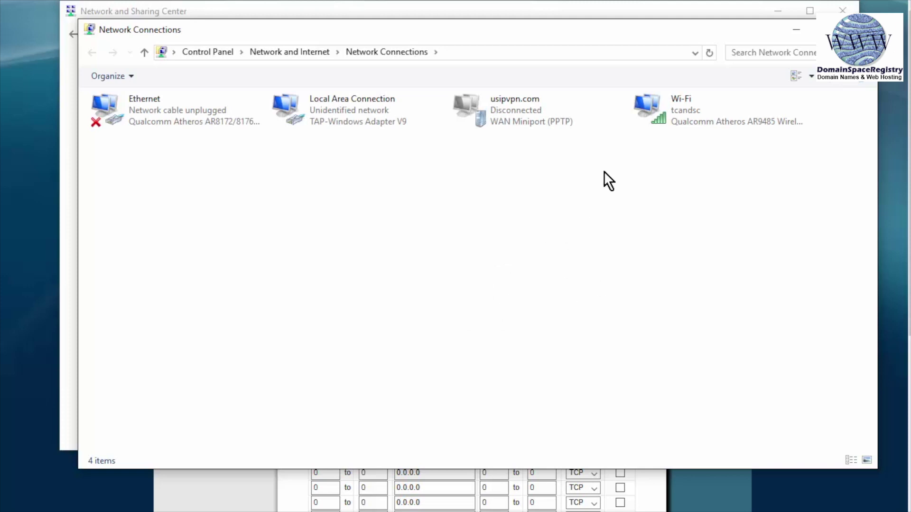
# Check the Wi-Fi connection's status and network details, including its IPv4 address and default gateway, and close both dialogs
pyautogui.click(702, 110)
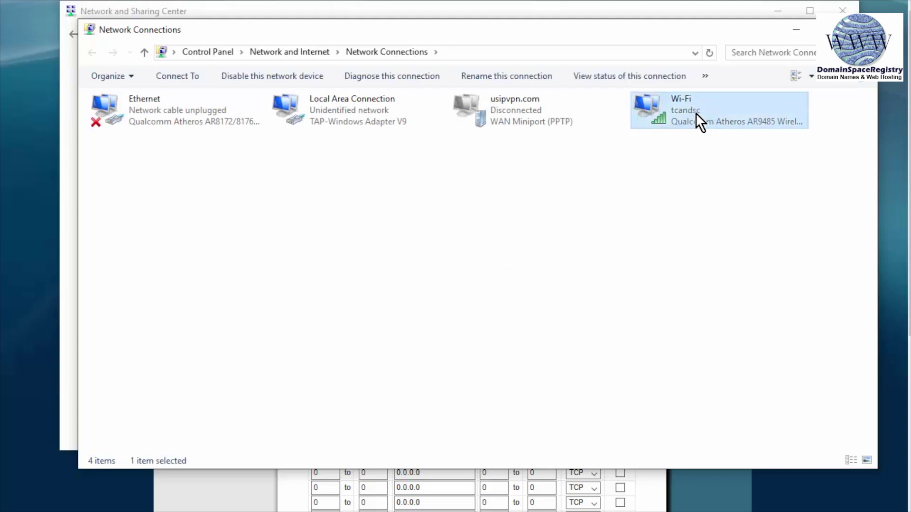
pyautogui.rightClick(705, 106)
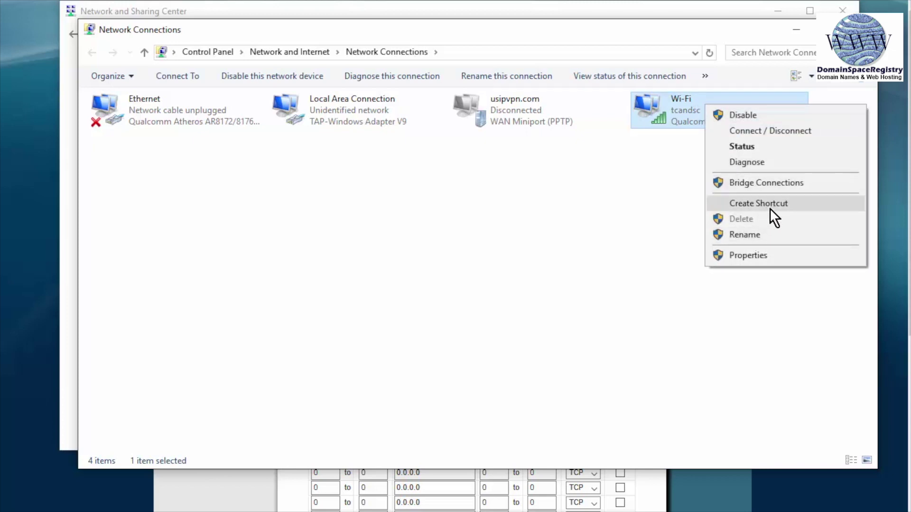
pyautogui.click(752, 148)
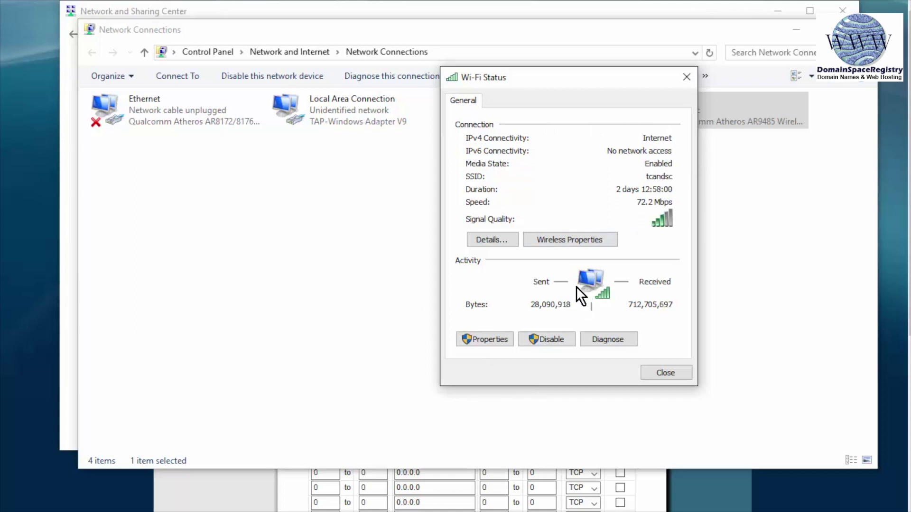
pyautogui.click(500, 240)
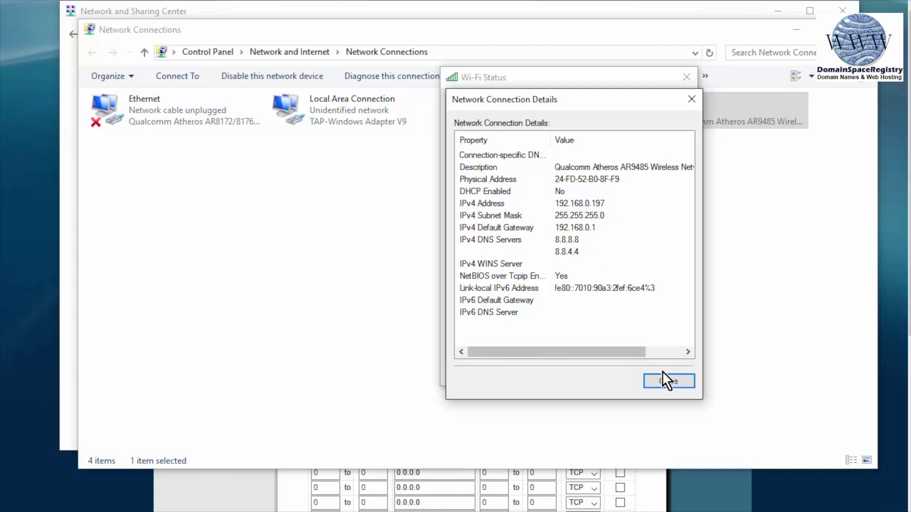
pyautogui.click(668, 382)
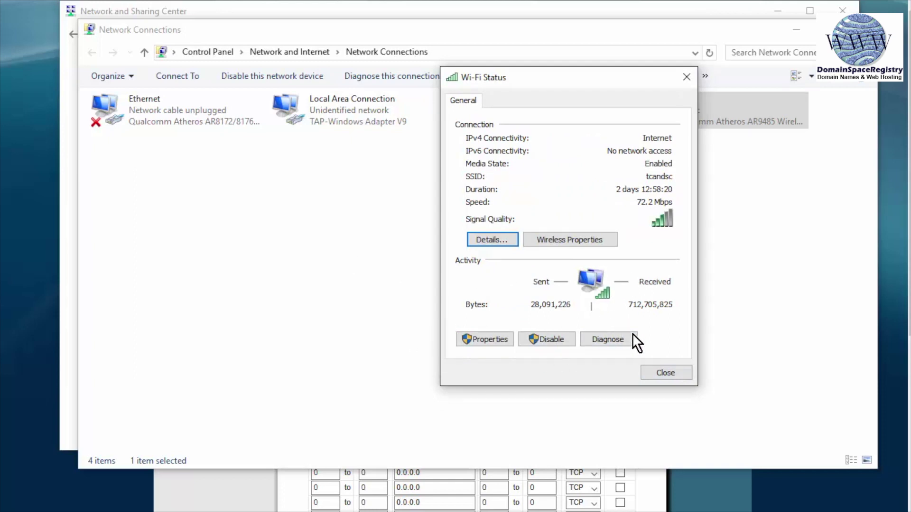
pyautogui.click(674, 372)
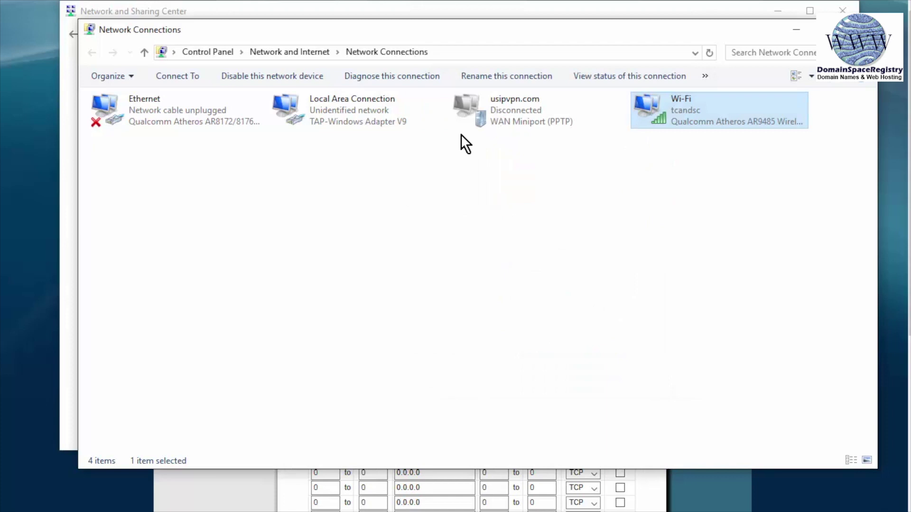
# Review the Wi-Fi adapter's Internet Protocol Version 4 properties without changing them, and close the network windows
pyautogui.rightClick(674, 102)
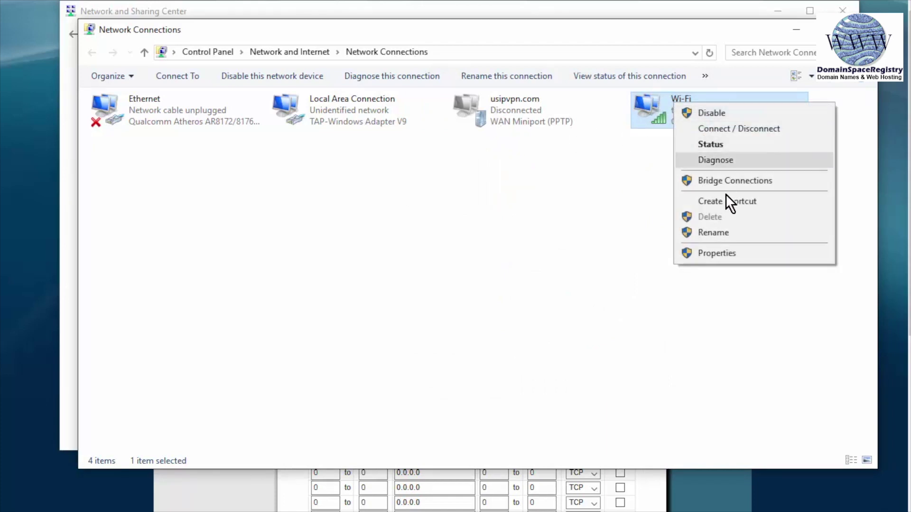
pyautogui.click(725, 254)
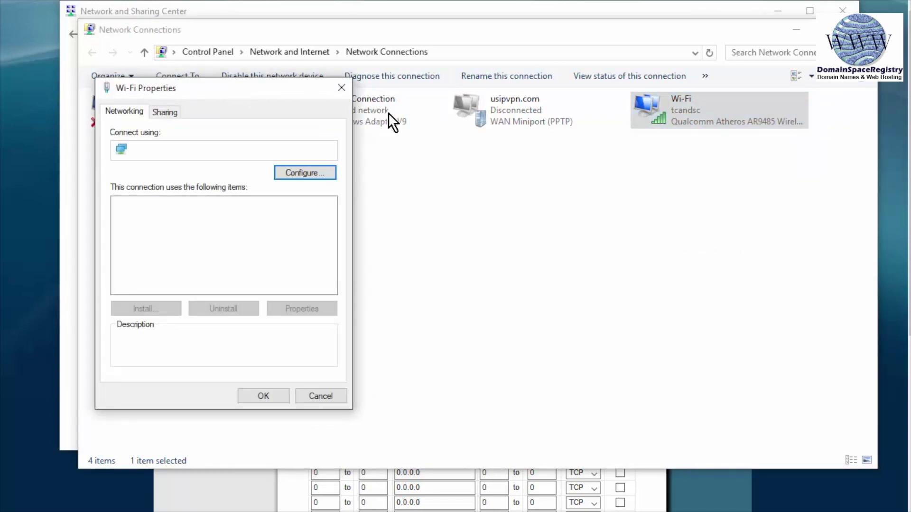
pyautogui.scroll(-1, 392, 237)
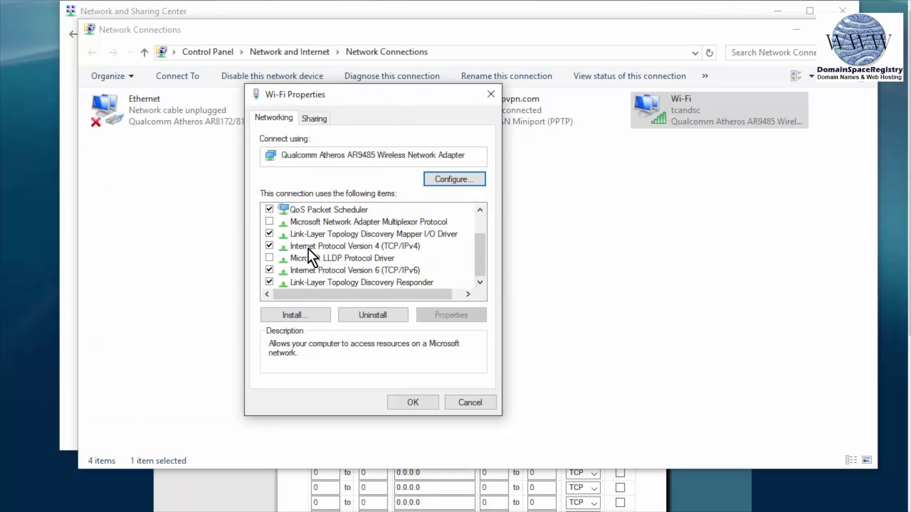
pyautogui.click(388, 243)
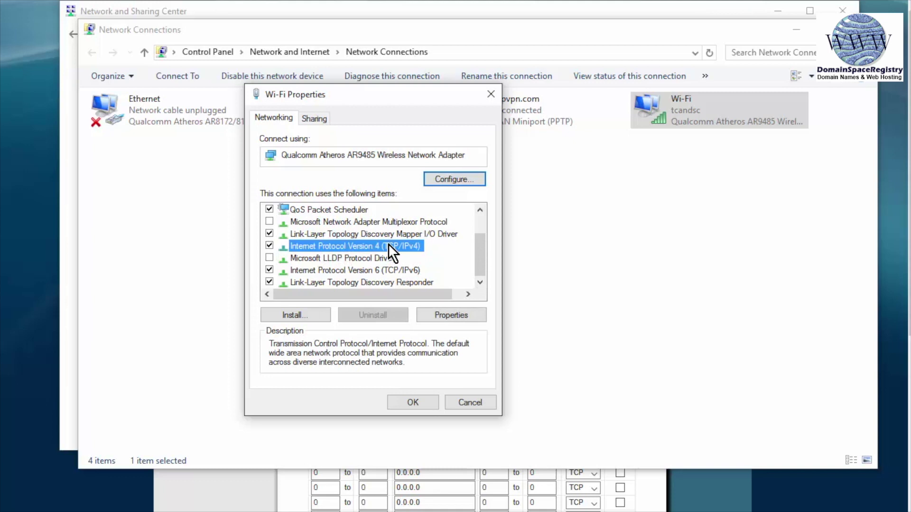
pyautogui.click(461, 316)
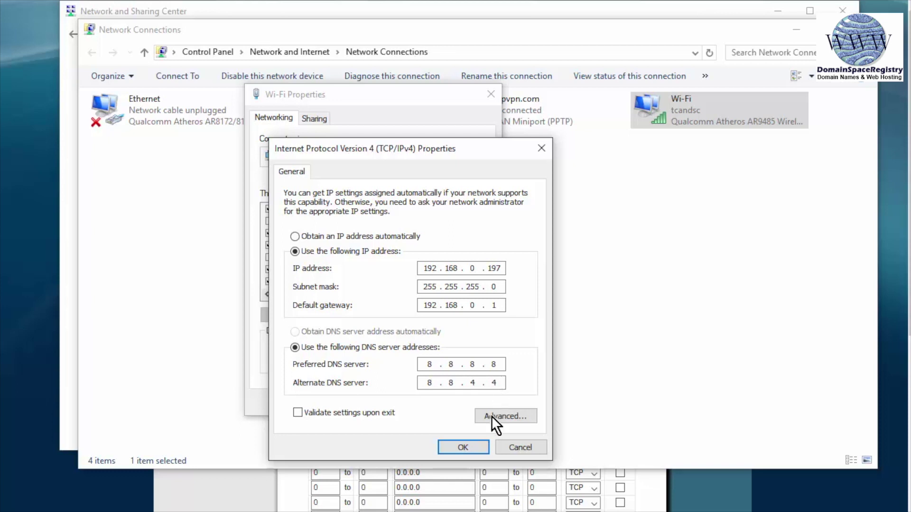
pyautogui.click(506, 445)
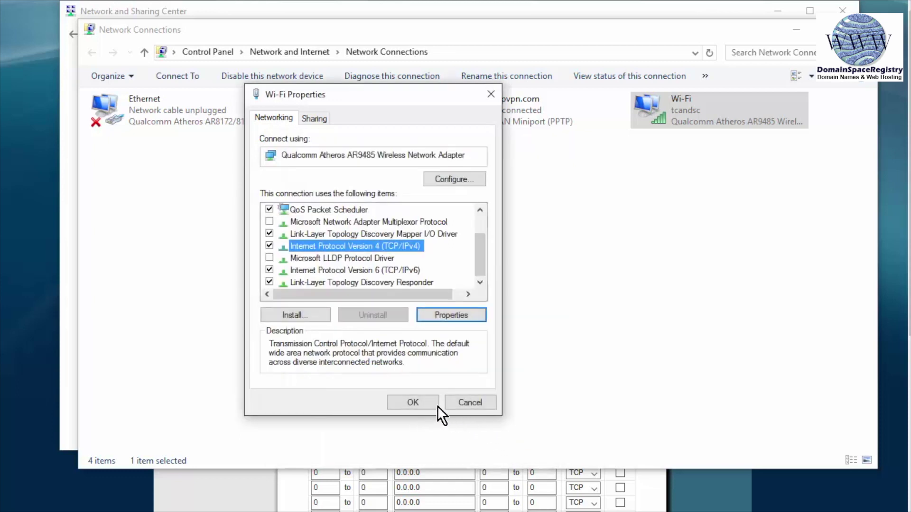
pyautogui.click(482, 402)
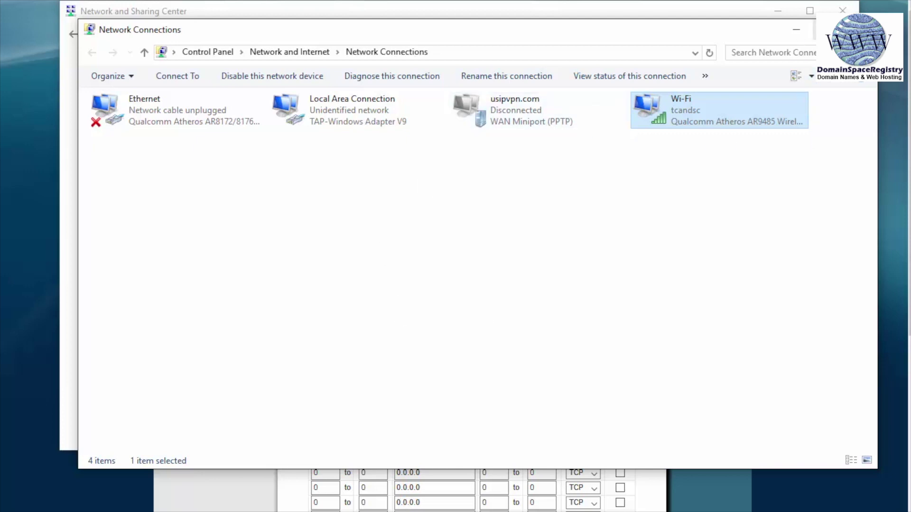
pyautogui.click(867, 30)
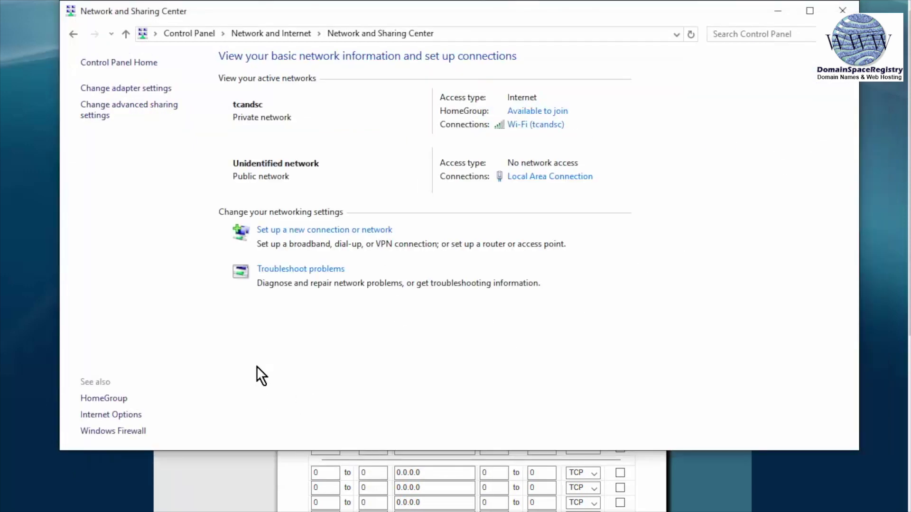
pyautogui.click(843, 10)
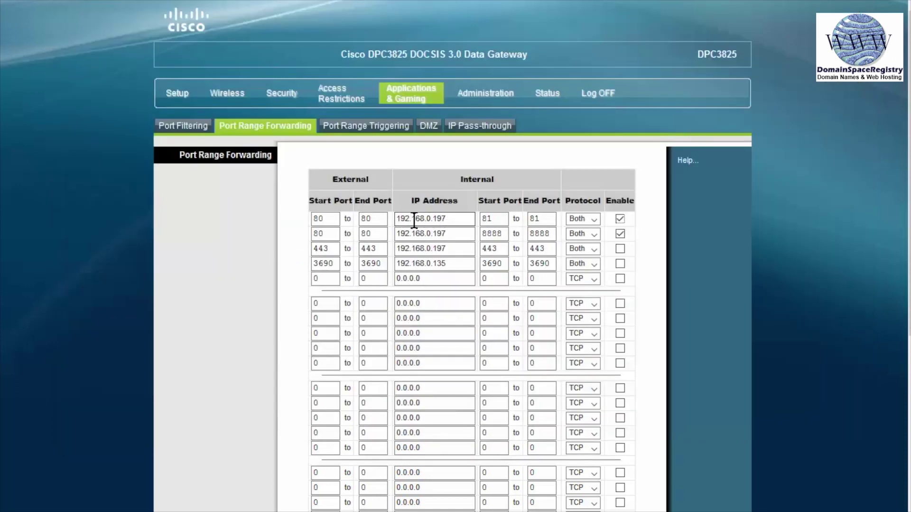
# Disable the second forwarding rule, which targets internal port 8888, and save the router settings
pyautogui.click(620, 235)
pyautogui.scroll(-5, 806, 323)
pyautogui.click(489, 496)
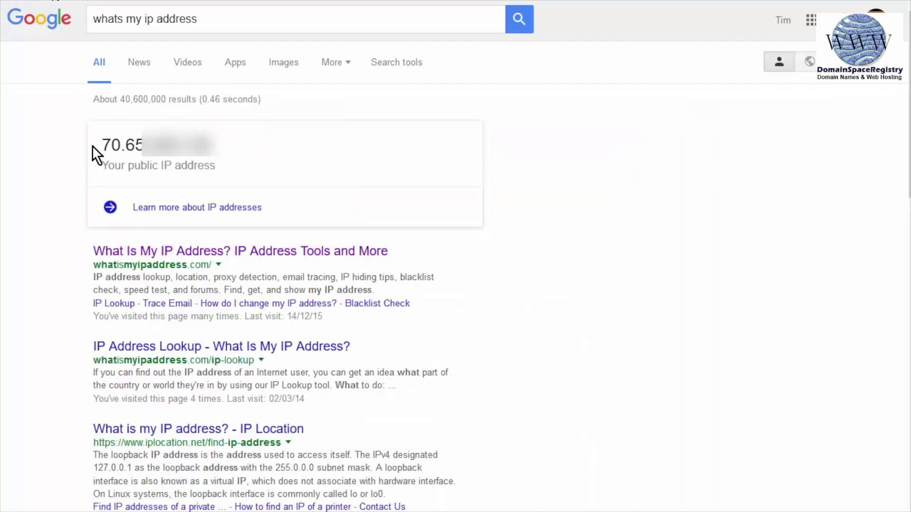
# Copy the public IP address from the Google search result and browse to it
pyautogui.moveTo(101, 141); pyautogui.dragTo(217, 157)
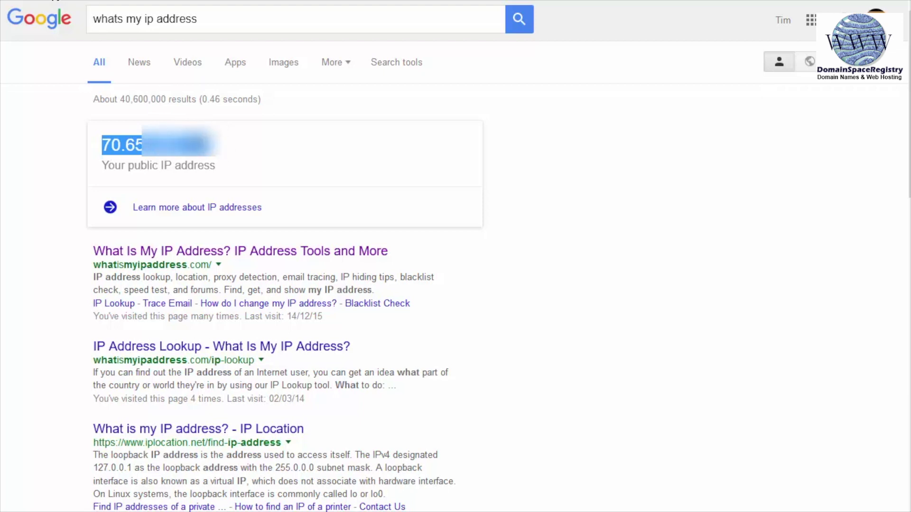
pyautogui.rightClick(199, 145)
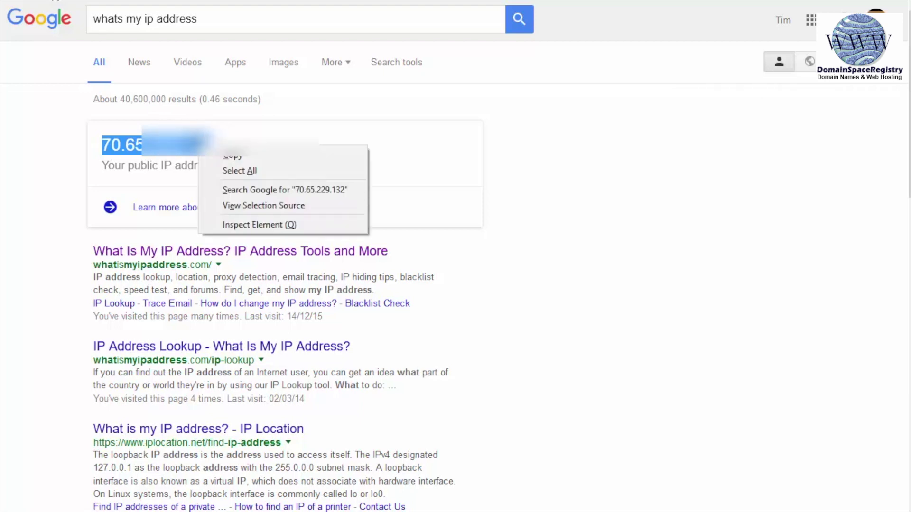
pyautogui.click(234, 157)
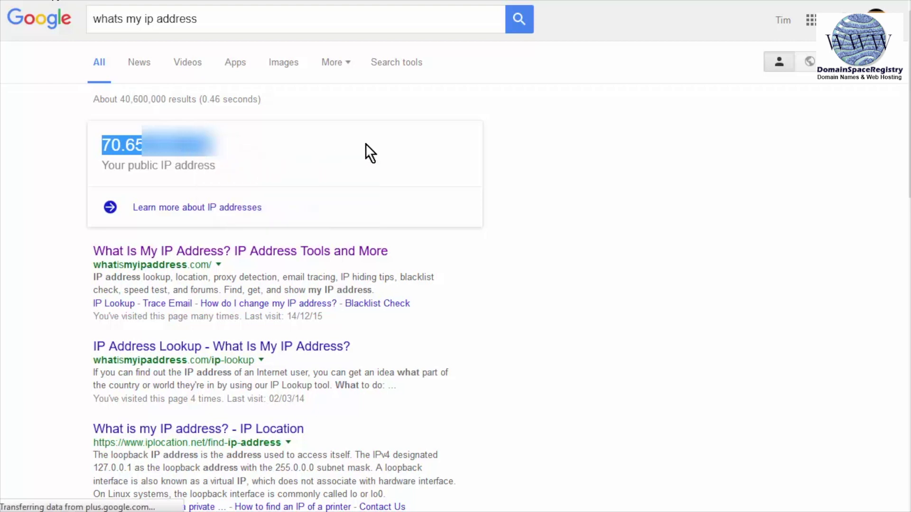
pyautogui.hotkey('alt', 'Tab')
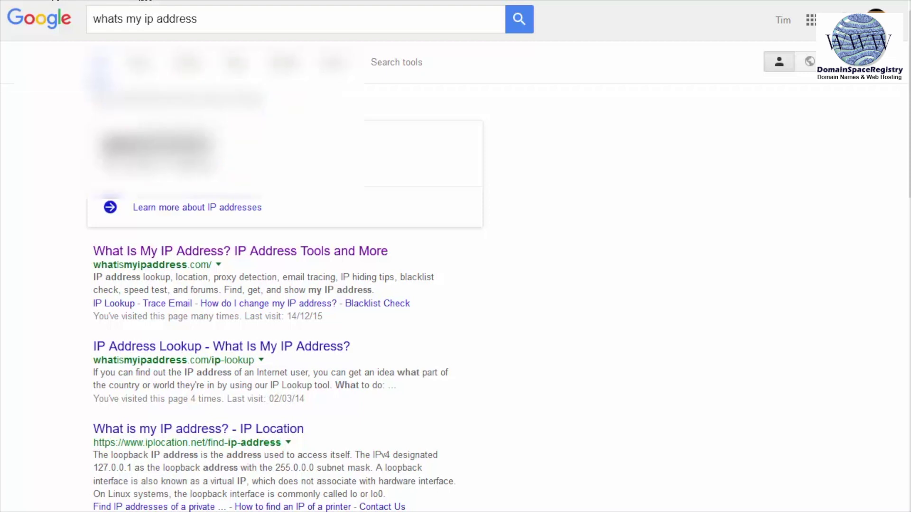
pyautogui.hotkey('ctrl', 'v')
pyautogui.press('Return')
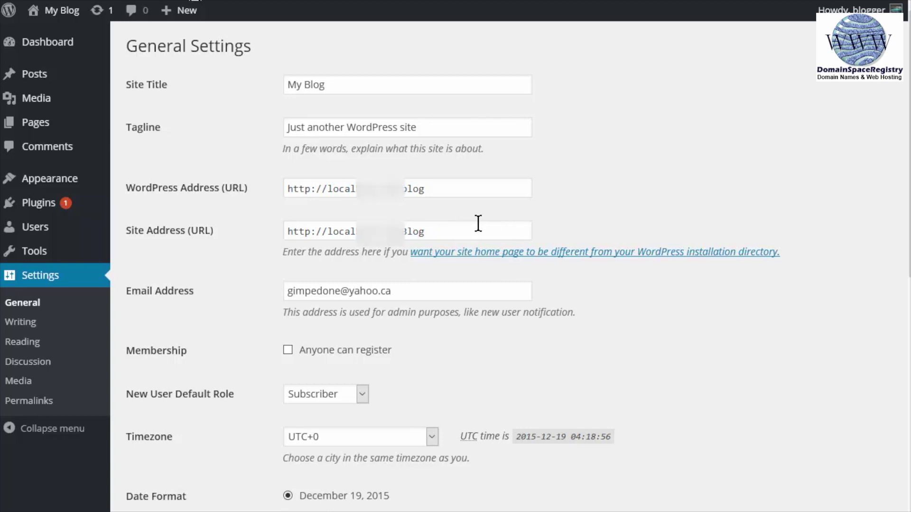
pyautogui.click(478, 223)
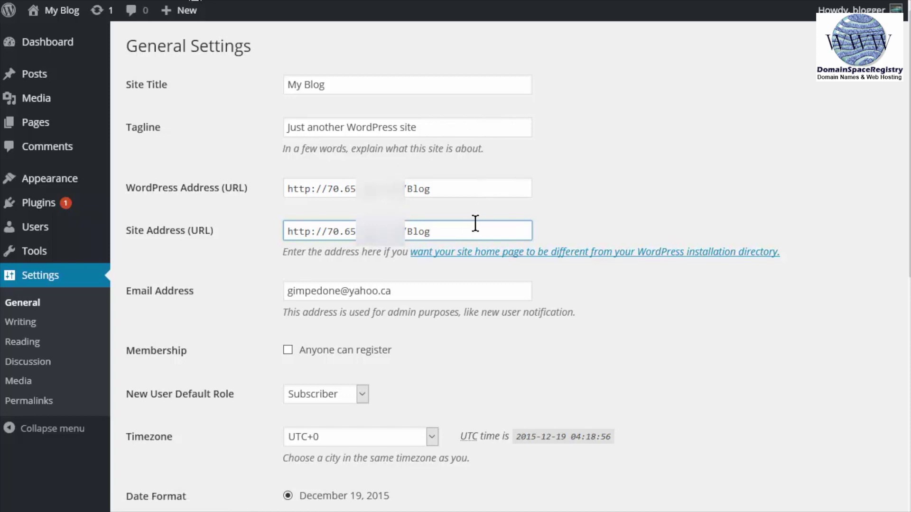
pyautogui.scroll(-10, 745, 393)
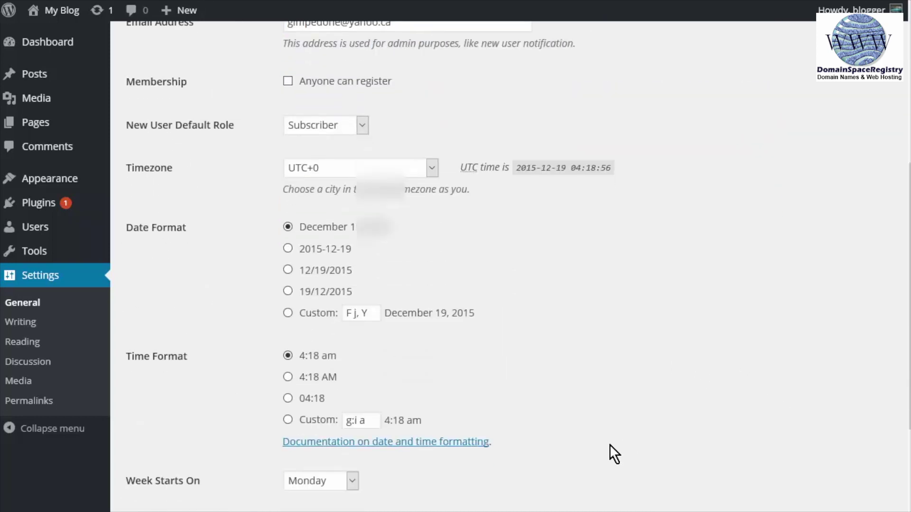
pyautogui.click(191, 441)
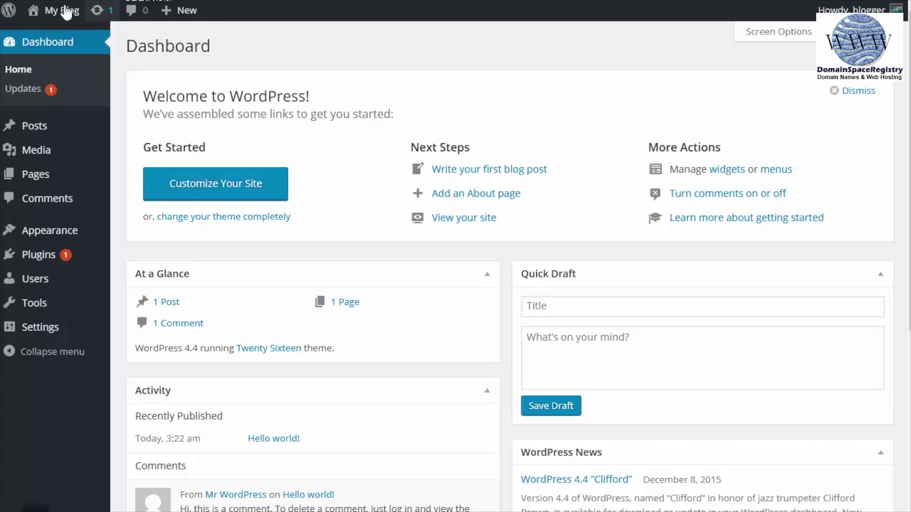
# Switch to GoDaddy's domain details, examine the DNS zone file's A (Host) record for @, and close the record without changes
pyautogui.moveTo(67, 14)
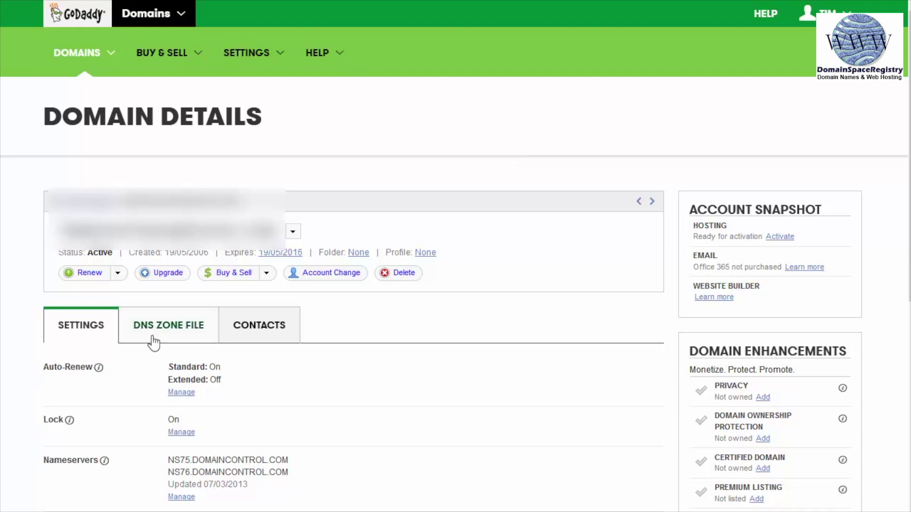
pyautogui.click(184, 334)
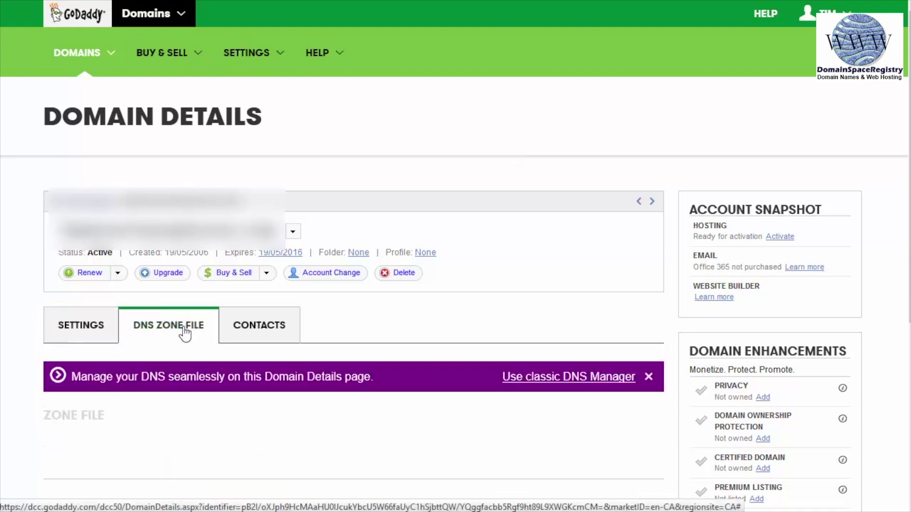
pyautogui.scroll(-5, 178, 328)
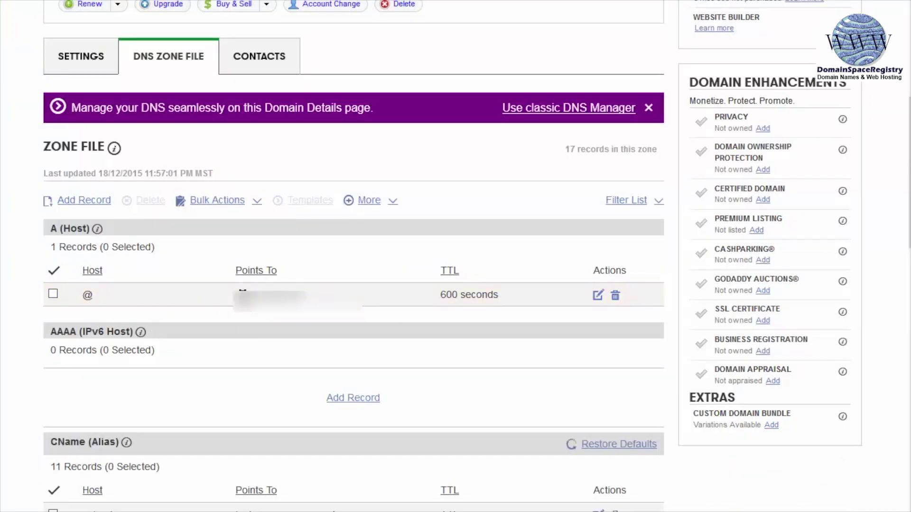
pyautogui.click(598, 296)
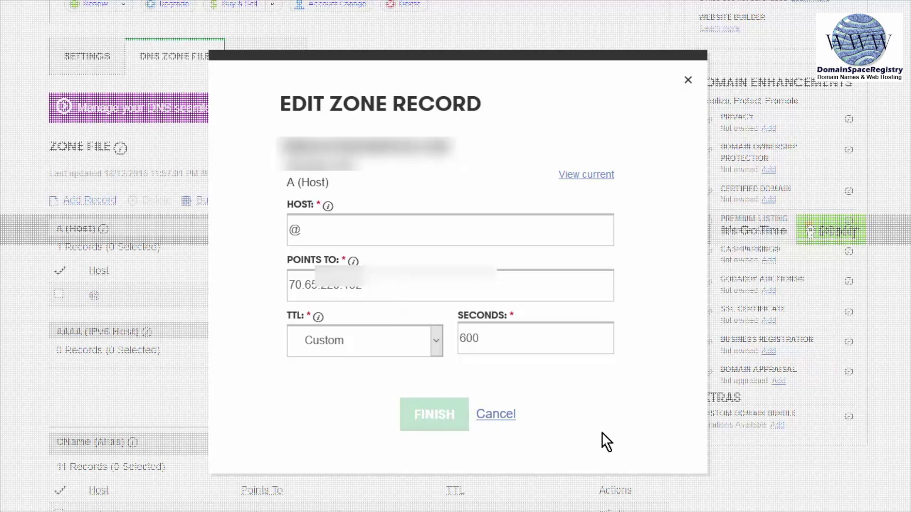
pyautogui.click(501, 415)
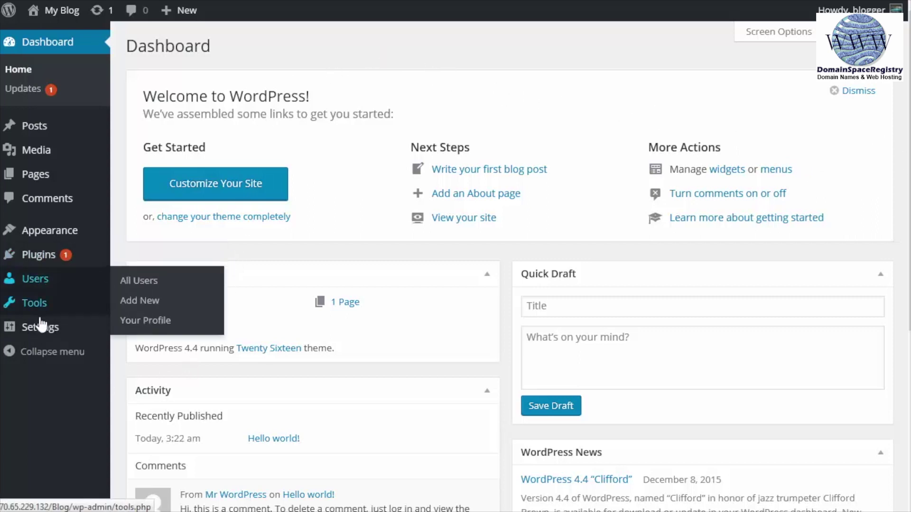
pyautogui.moveTo(40, 328)
pyautogui.click(134, 333)
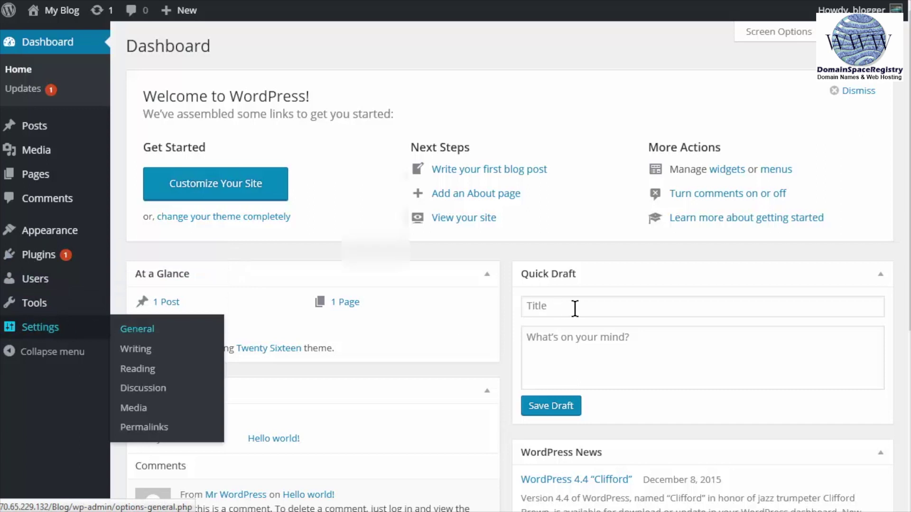
pyautogui.click(525, 226)
pyautogui.press('Left')
pyautogui.press('Left')
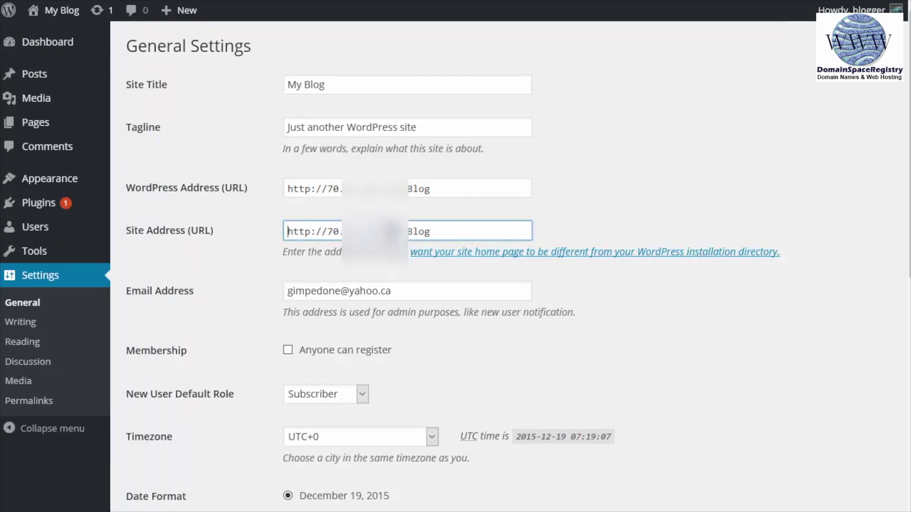
pyautogui.doubleClick(399, 231)
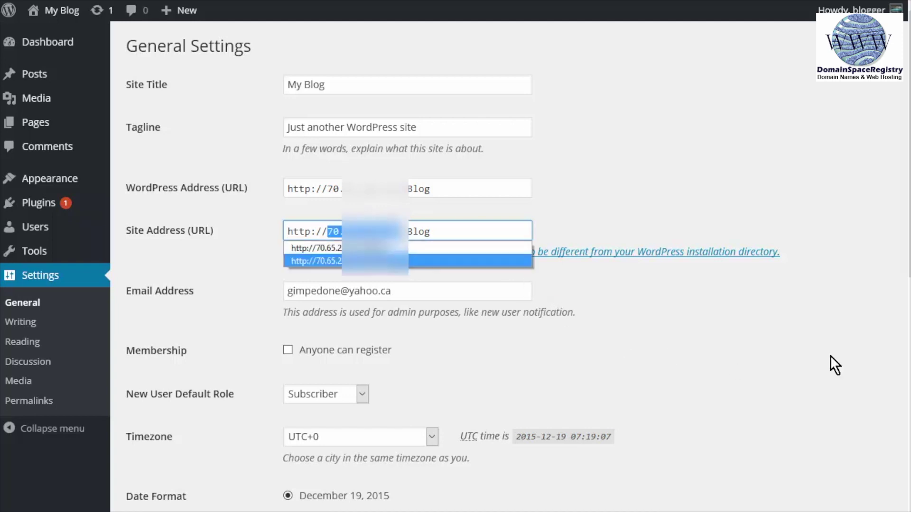
pyautogui.click(494, 190)
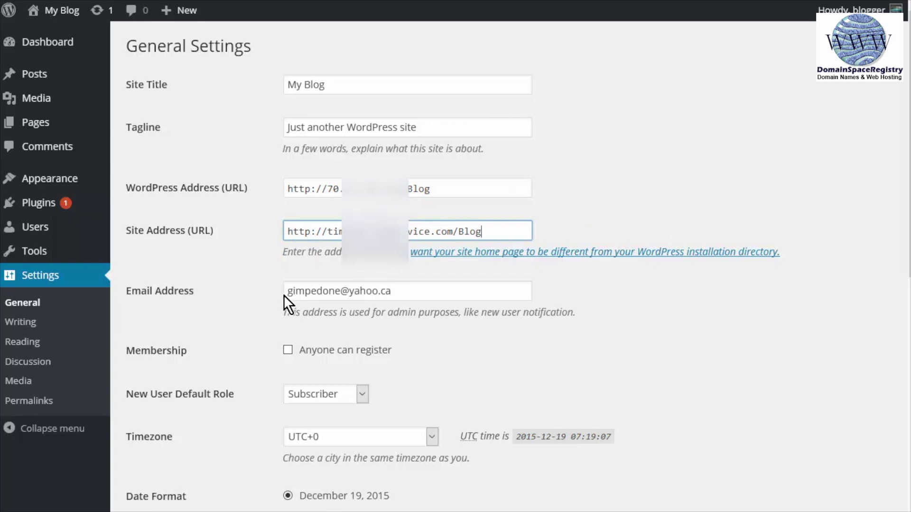
pyautogui.scroll(-8, 285, 294)
pyautogui.click(157, 444)
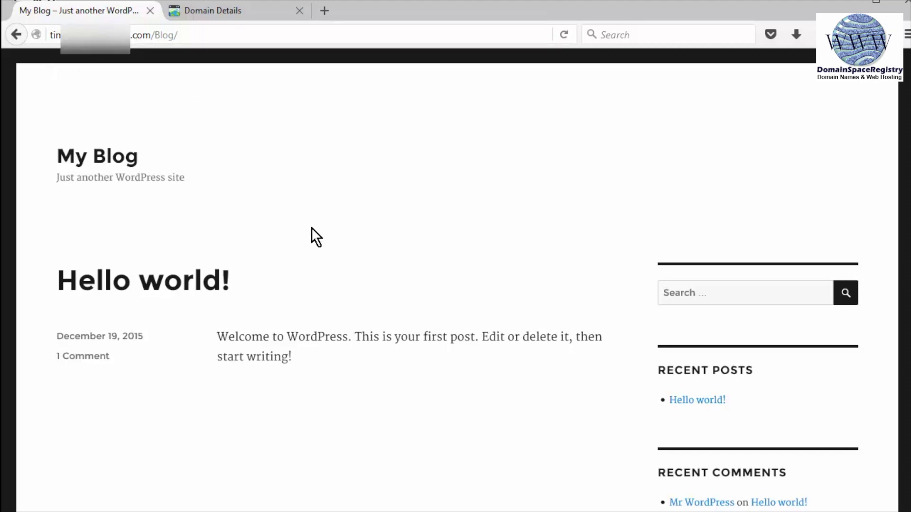
# Browse the blog under its domain name, opening the recent "Hello world!" post and the Mr WordPress comment on it
pyautogui.scroll(-4, 612, 304)
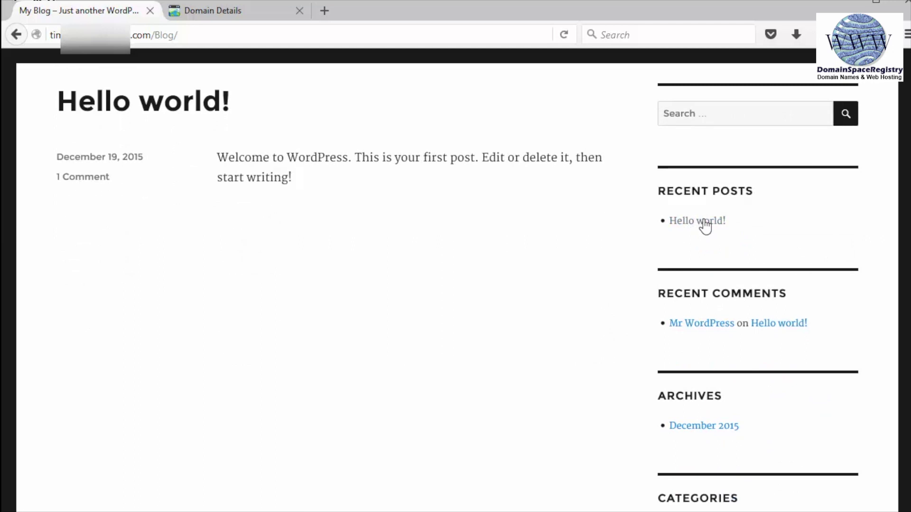
pyautogui.click(704, 223)
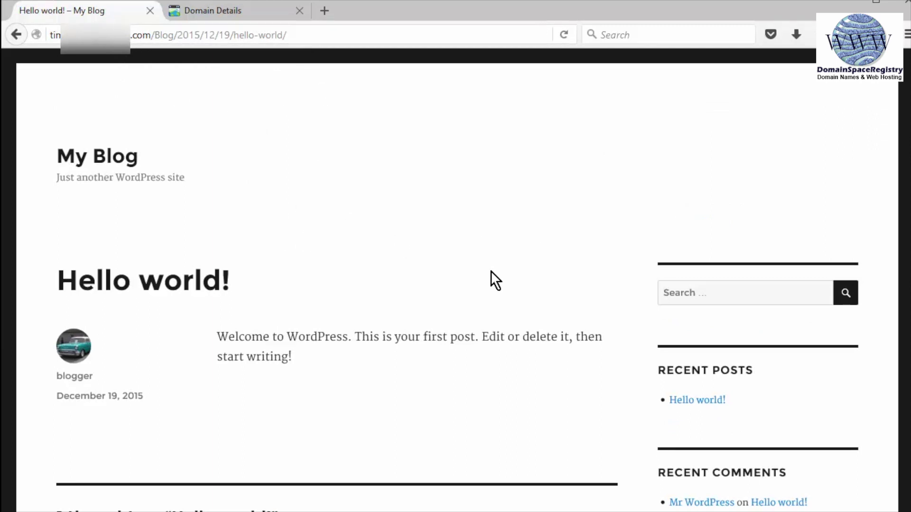
pyautogui.scroll(-3, 443, 253)
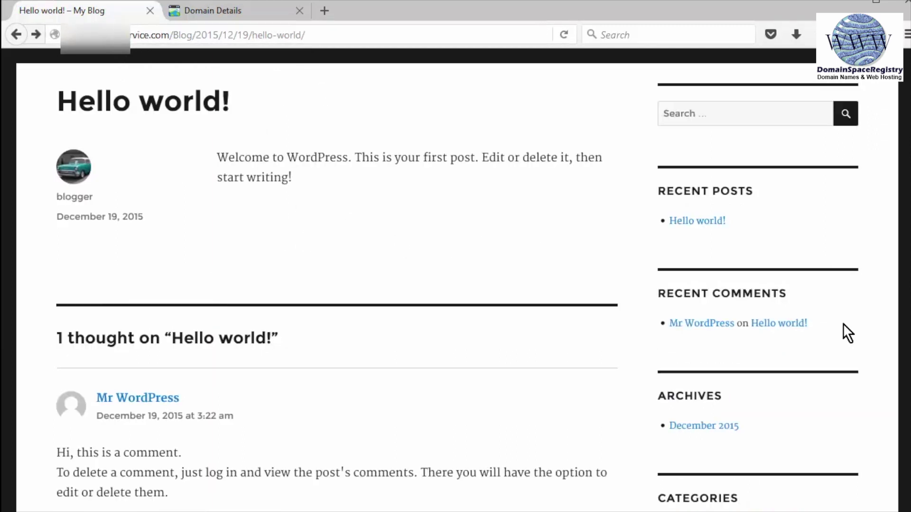
pyautogui.click(784, 326)
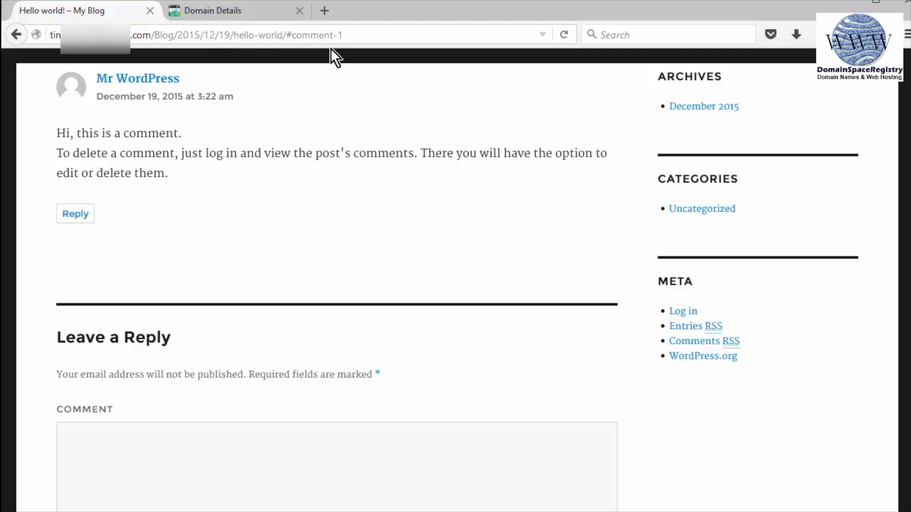
# Log in to the blog's administration area as blogger with the account password
pyautogui.click(682, 311)
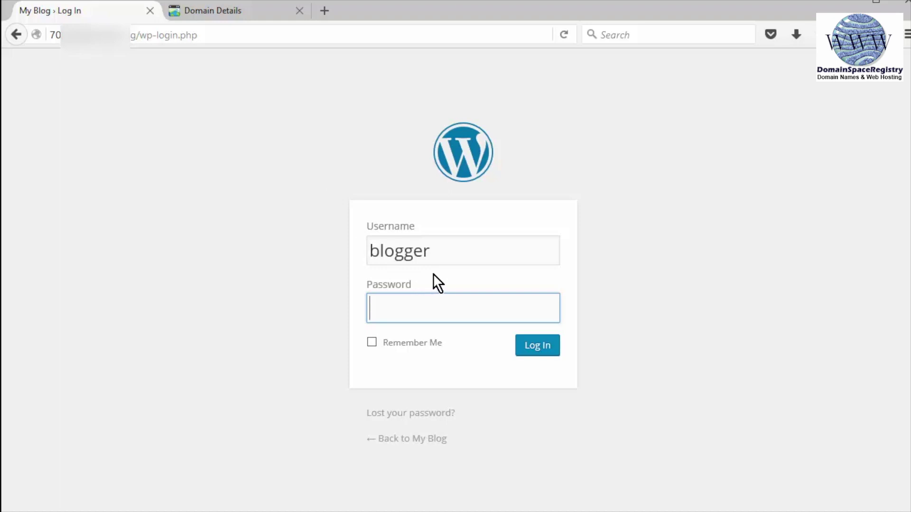
pyautogui.click(454, 249)
pyautogui.press('Tab')
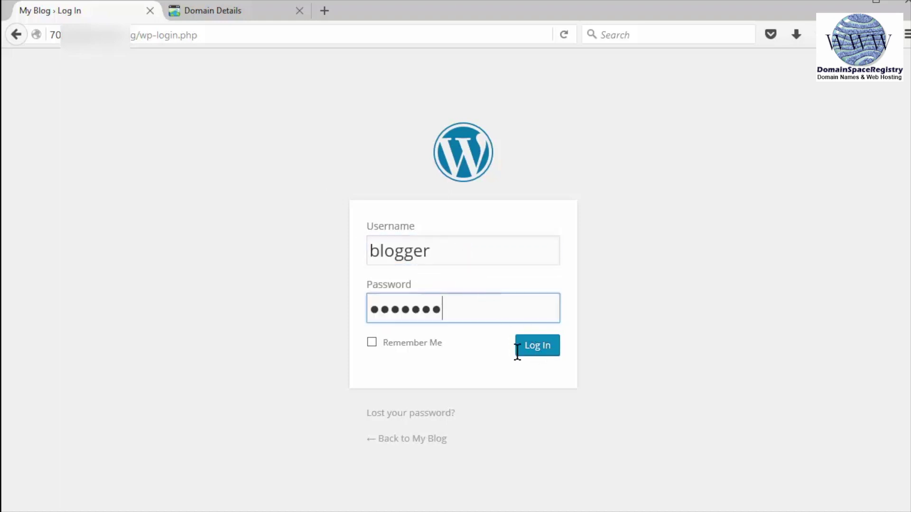
pyautogui.click(535, 343)
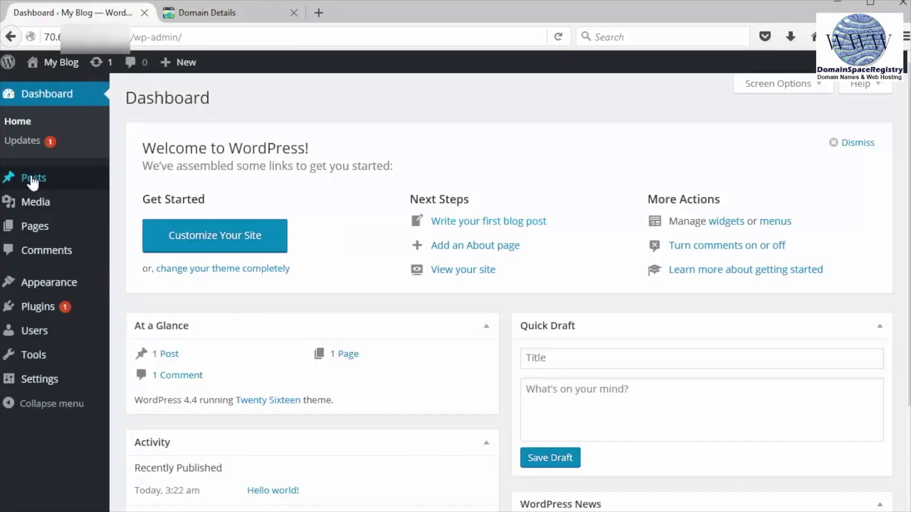
# Look over the posts list and general settings, and visit the site to check its home page under the domain name
pyautogui.click(32, 180)
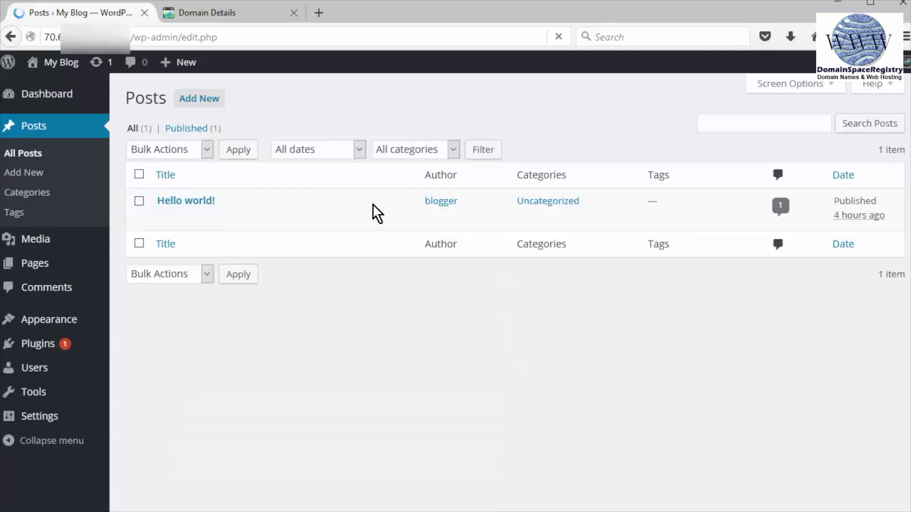
pyautogui.click(40, 418)
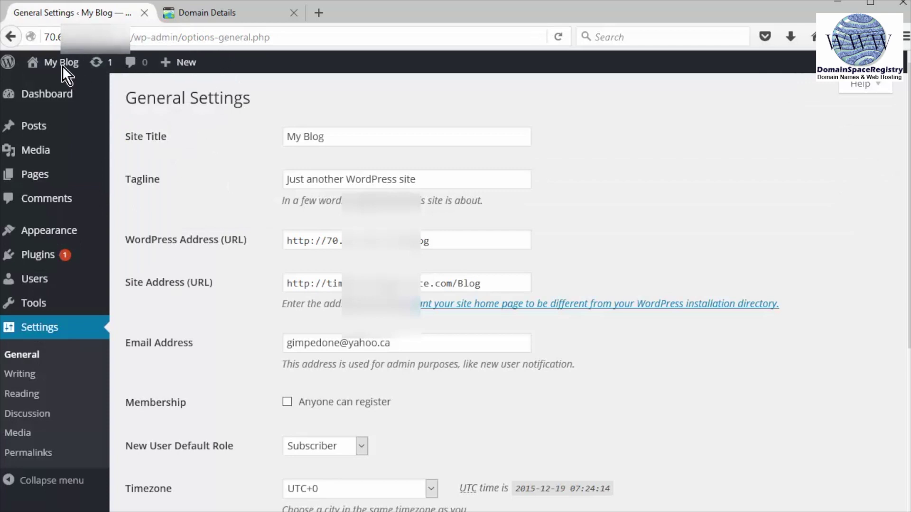
pyautogui.moveTo(60, 67)
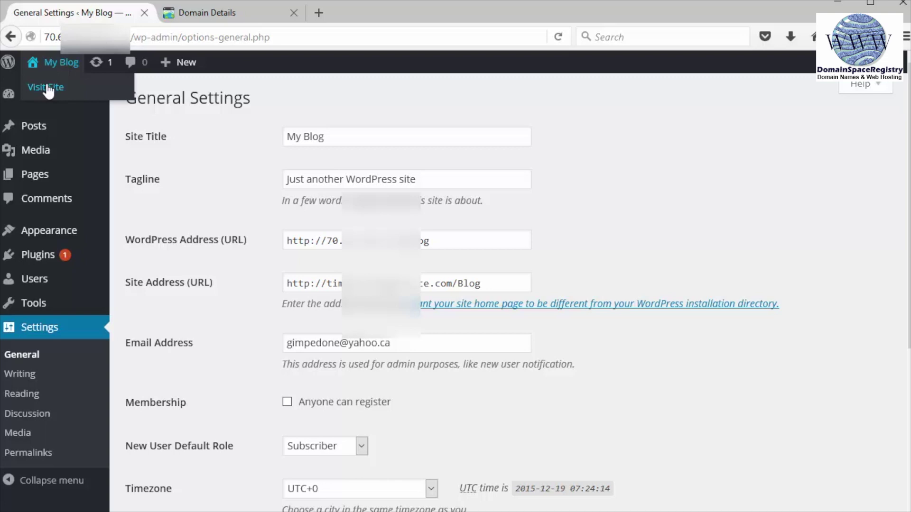
pyautogui.click(47, 88)
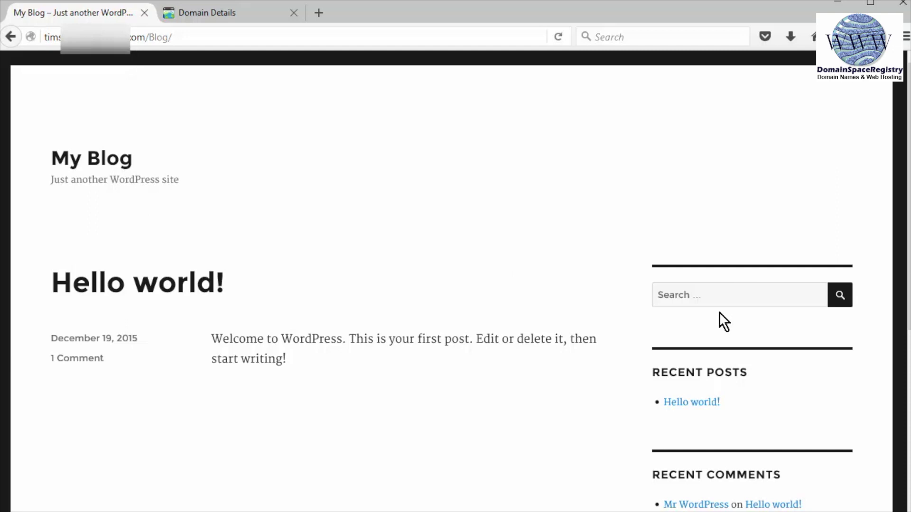
pyautogui.scroll(-9, 610, 315)
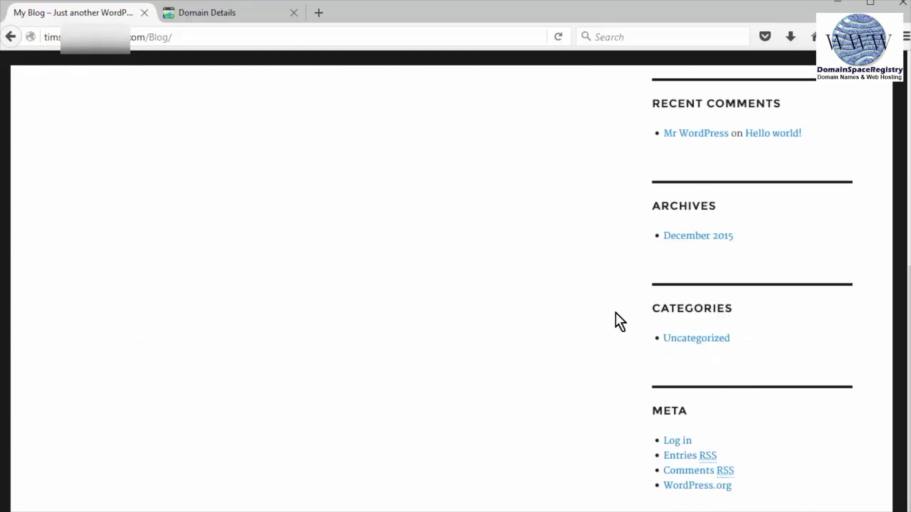
pyautogui.scroll(9, 607, 316)
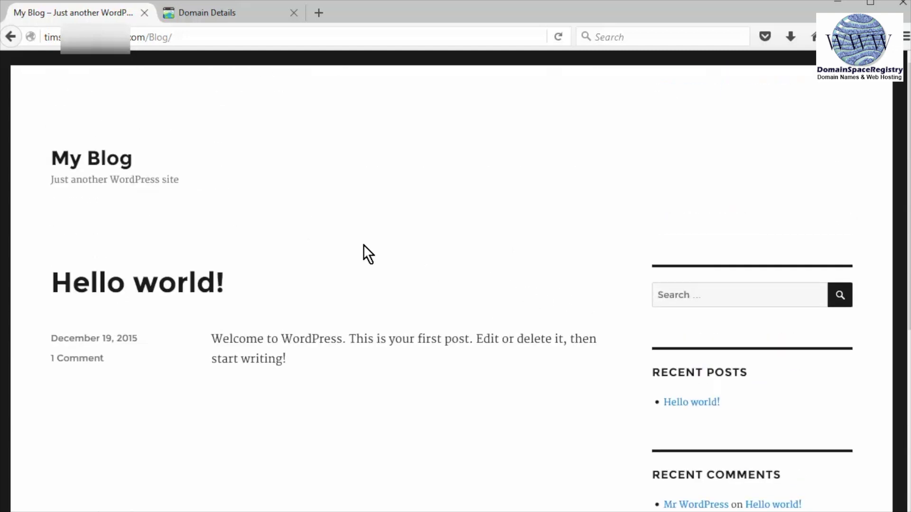